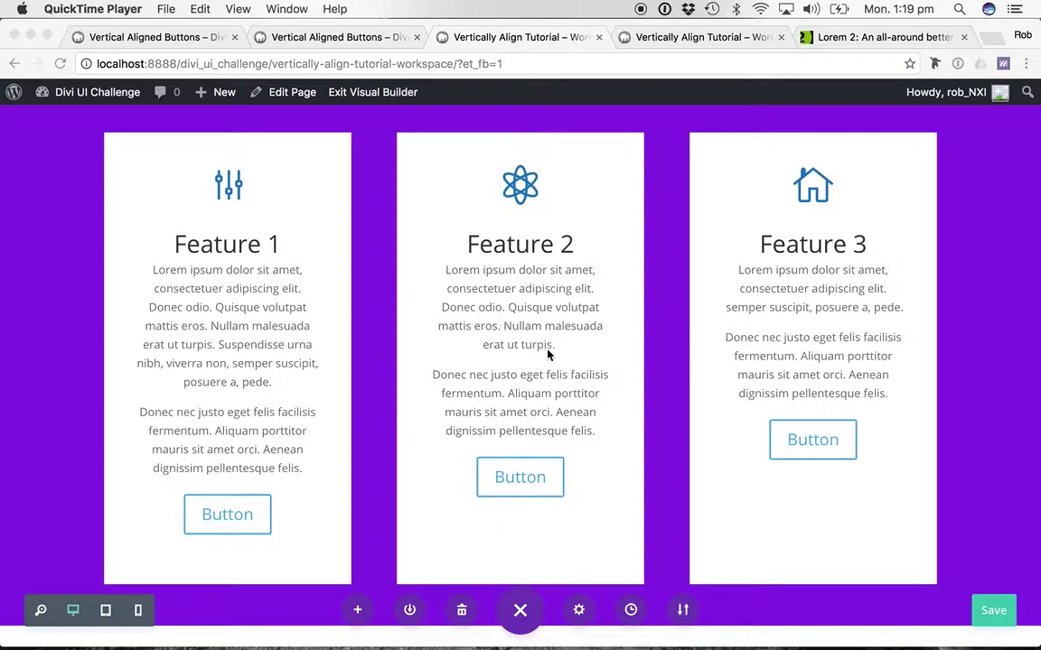
Step: Switch to the fourth browser tab showing the live page with the three feature cards
{"action": "left_click", "coordinate": [709, 37]}
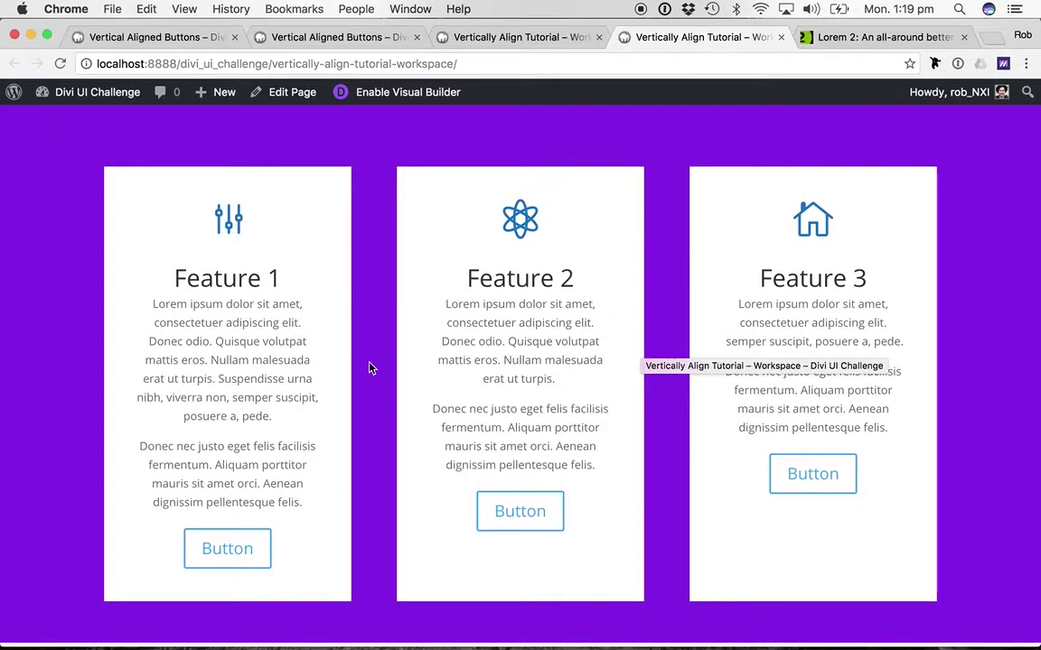
{"action": "right_click", "coordinate": [274, 299]}
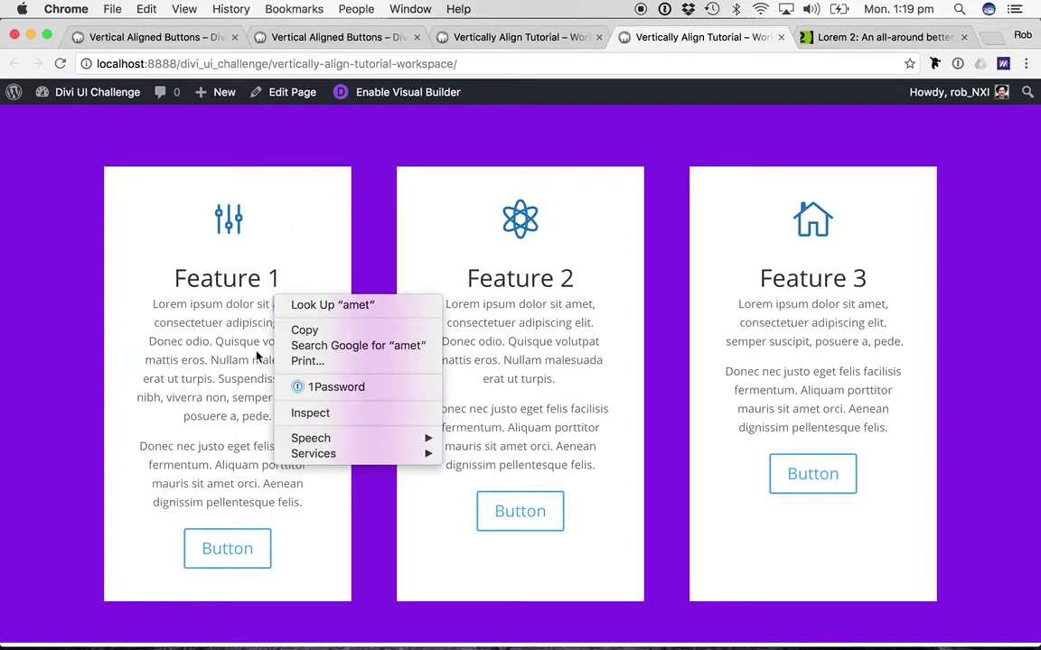
{"action": "left_click", "coordinate": [304, 413]}
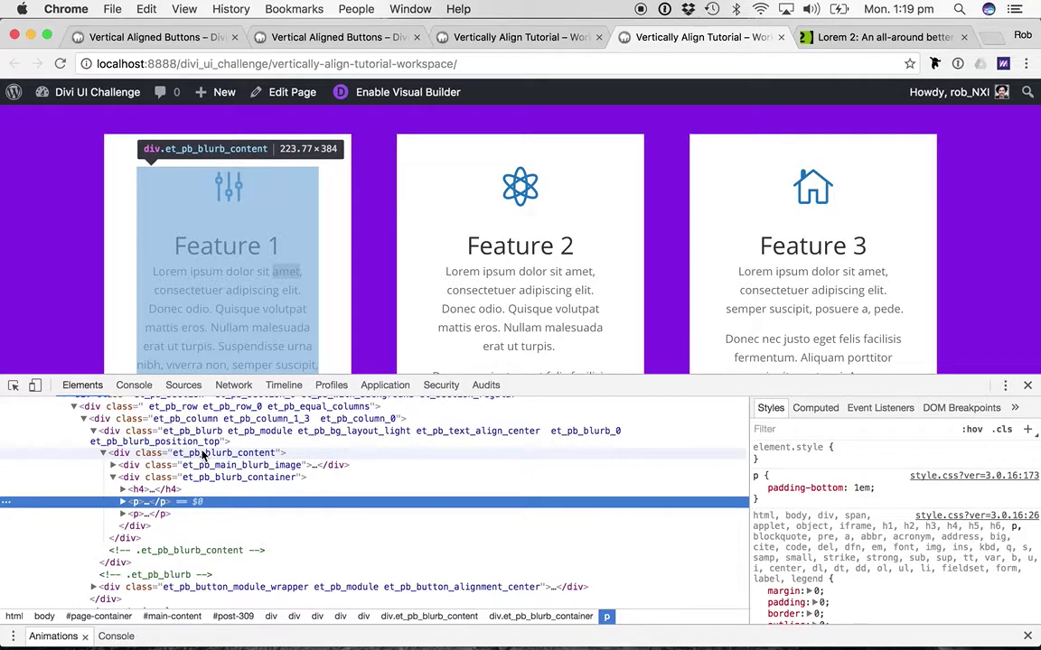
{"action": "left_click", "coordinate": [287, 452]}
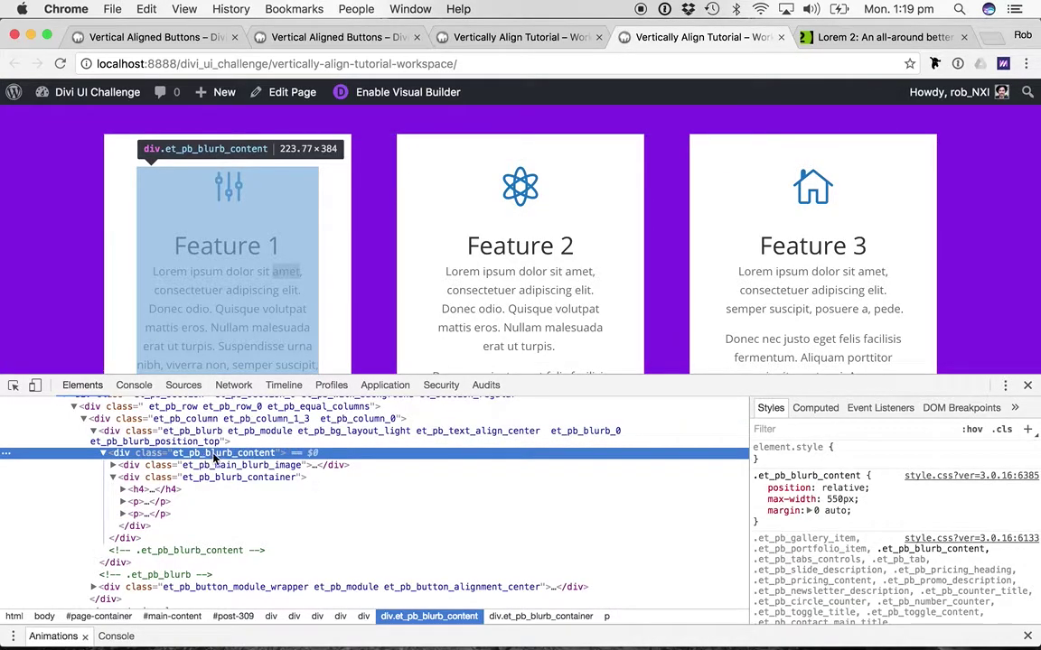
{"action": "scroll", "coordinate": [357, 340], "scroll_direction": "down", "scroll_amount": 5}
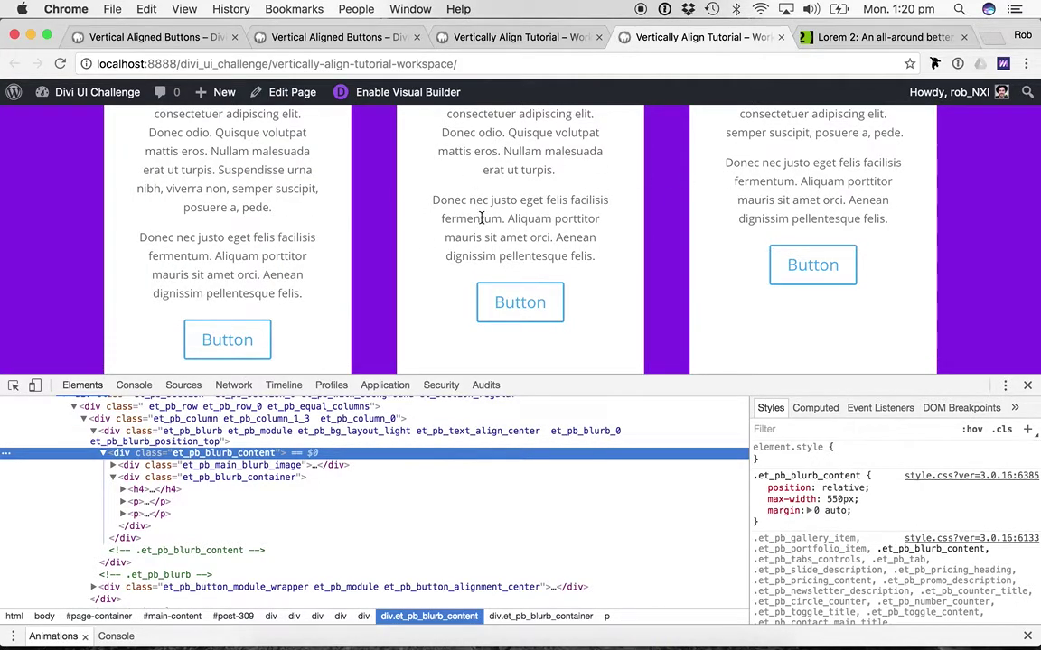
{"action": "scroll", "coordinate": [483, 217], "scroll_direction": "up", "scroll_amount": 1}
{"action": "scroll", "coordinate": [240, 212], "scroll_direction": "down", "scroll_amount": 1}
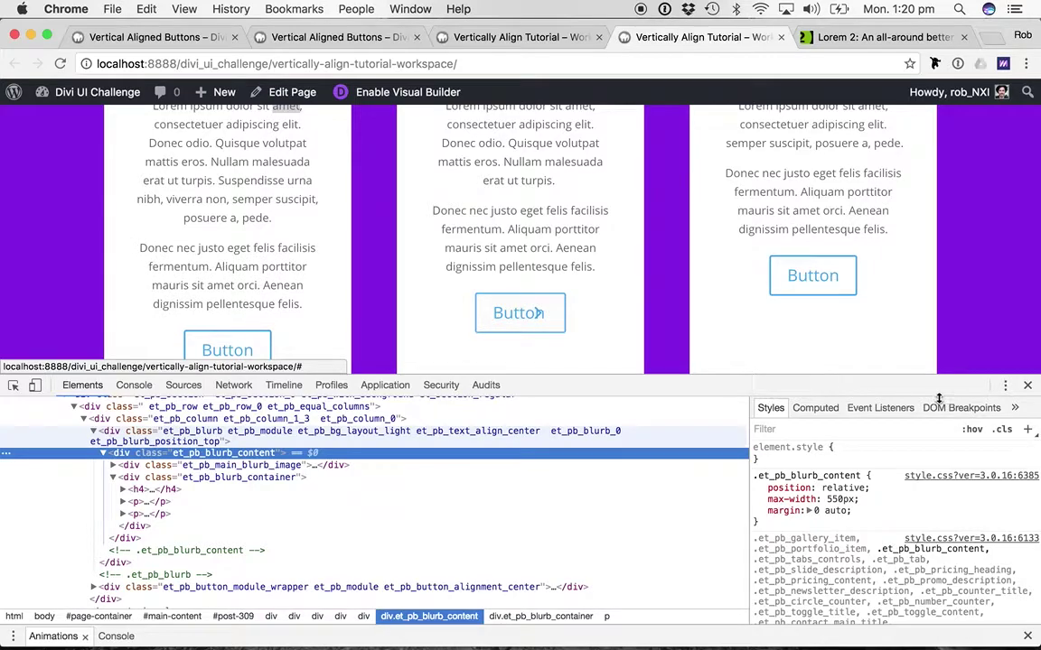
{"action": "left_click", "coordinate": [1028, 386]}
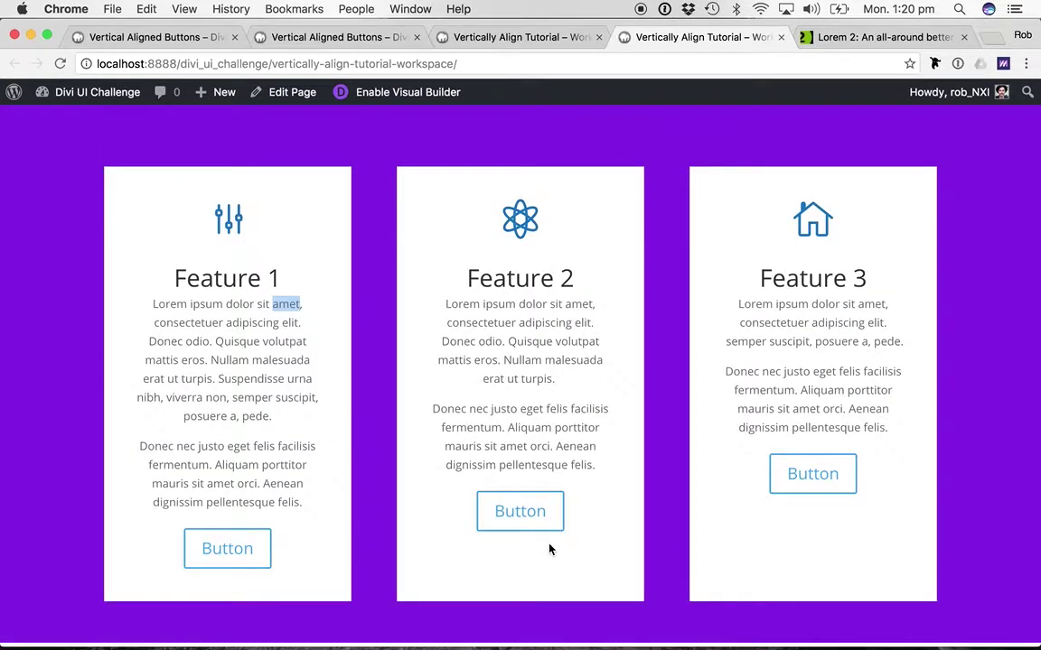
Step: Return to the Visual Builder and look at the Feature 1 blurb settings, discarding any changes
{"action": "left_click", "coordinate": [469, 35]}
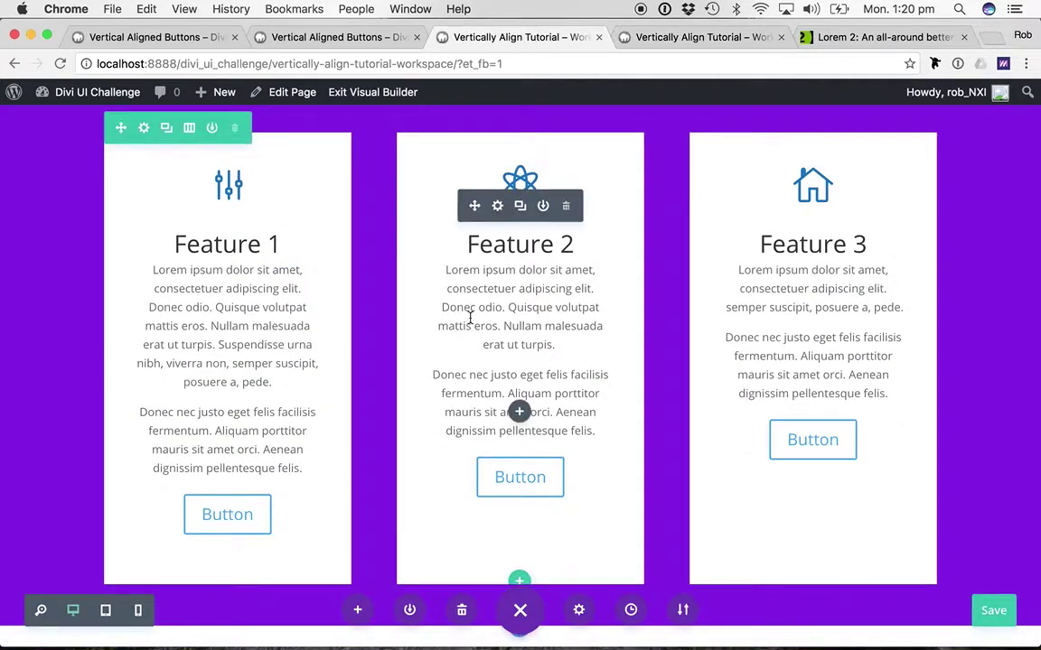
{"action": "mouse_move", "coordinate": [205, 210]}
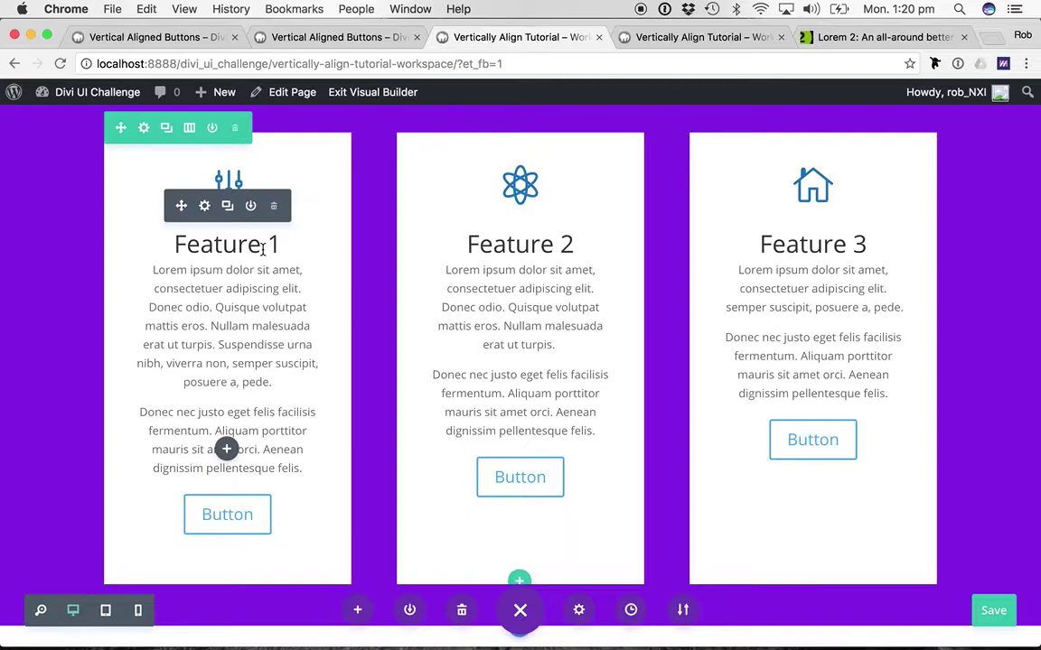
{"action": "left_click", "coordinate": [205, 208]}
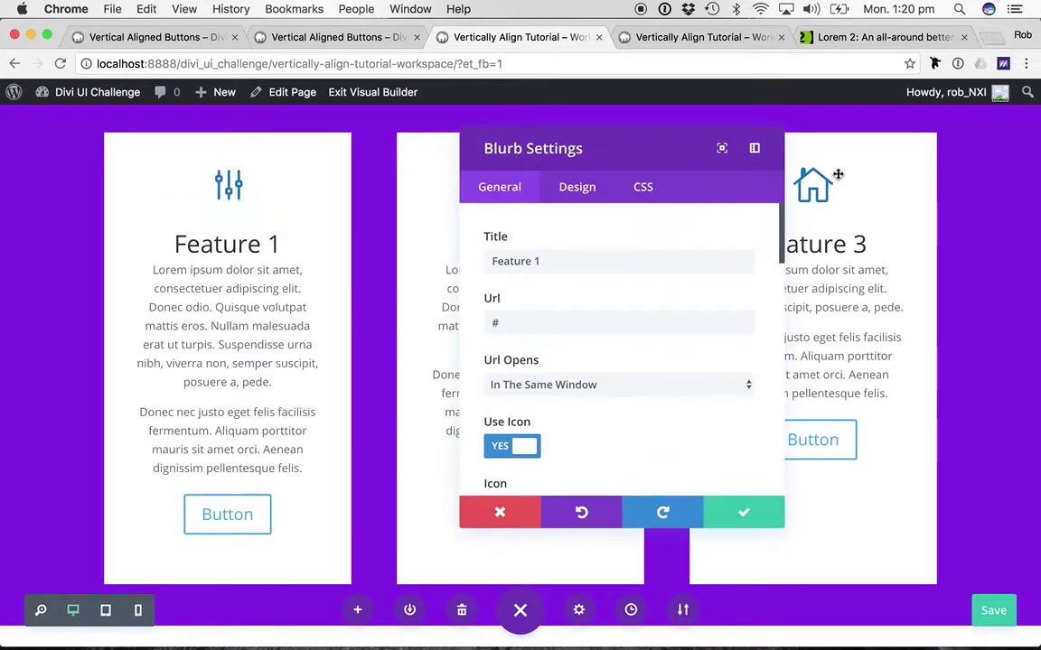
{"action": "left_click", "coordinate": [499, 512]}
Step: Add 'min-height: 384px;' to Feature 2's Main Element custom CSS, copy the rule, and save
{"action": "mouse_move", "coordinate": [435, 418]}
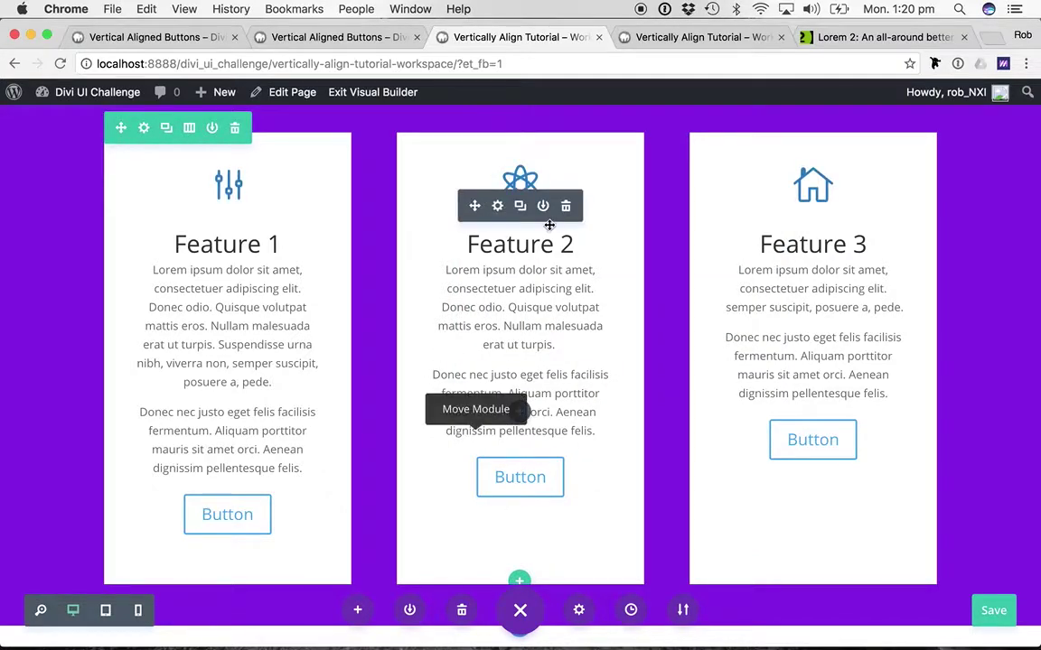
{"action": "left_click", "coordinate": [497, 207]}
{"action": "left_click", "coordinate": [638, 187]}
{"action": "scroll", "coordinate": [559, 369], "scroll_direction": "down", "scroll_amount": 3}
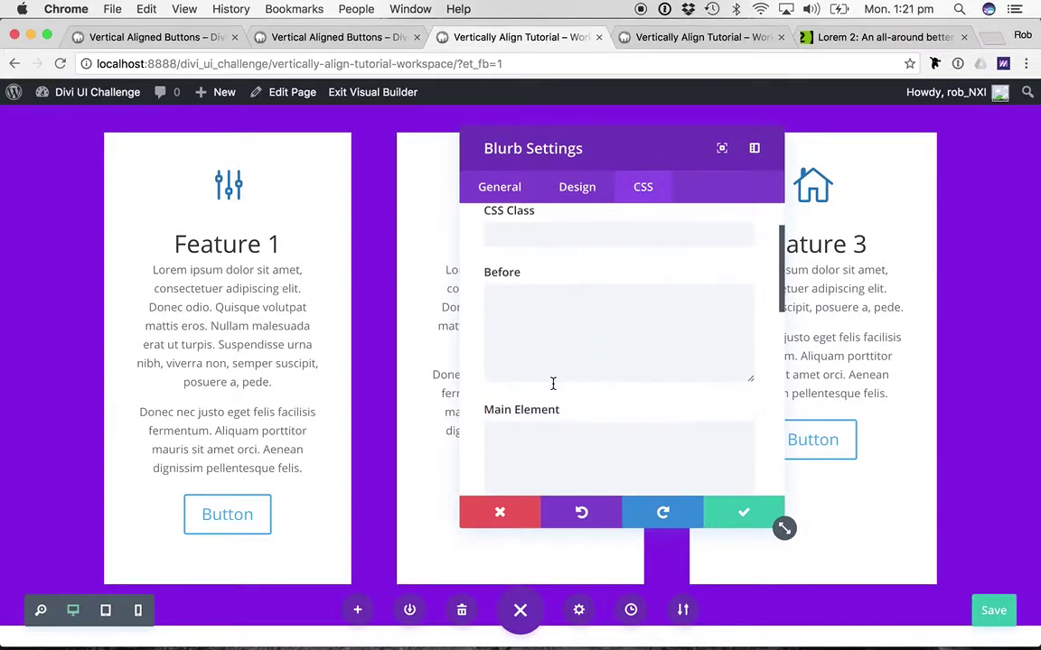
{"action": "left_click", "coordinate": [536, 419]}
{"action": "type", "text": "min-he"}
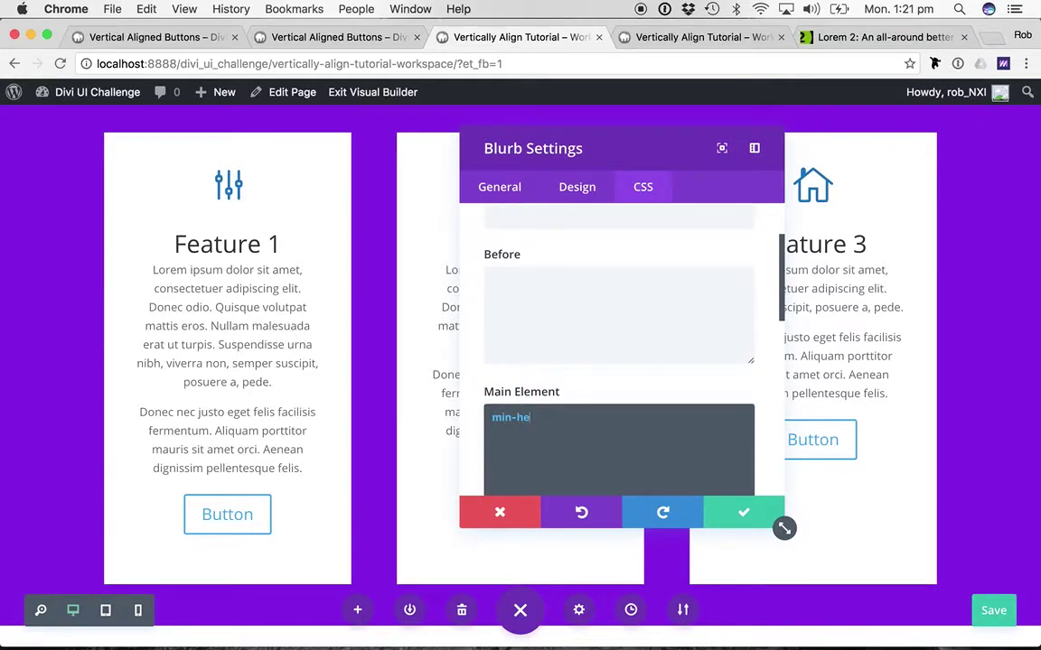
{"action": "type", "text": "ight: 3"}
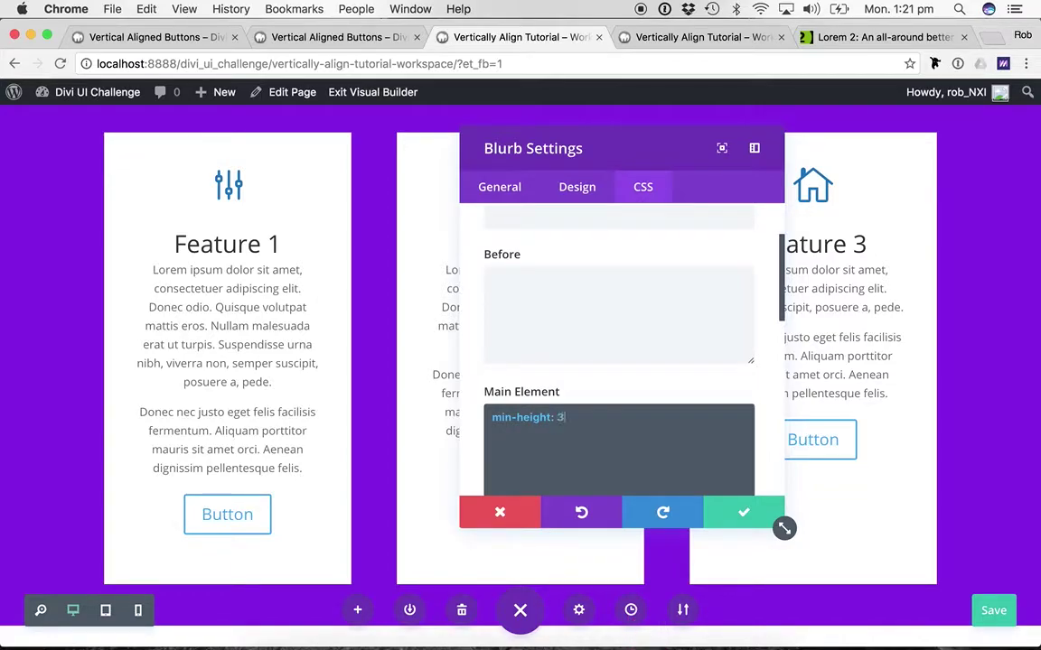
{"action": "type", "text": "84px;"}
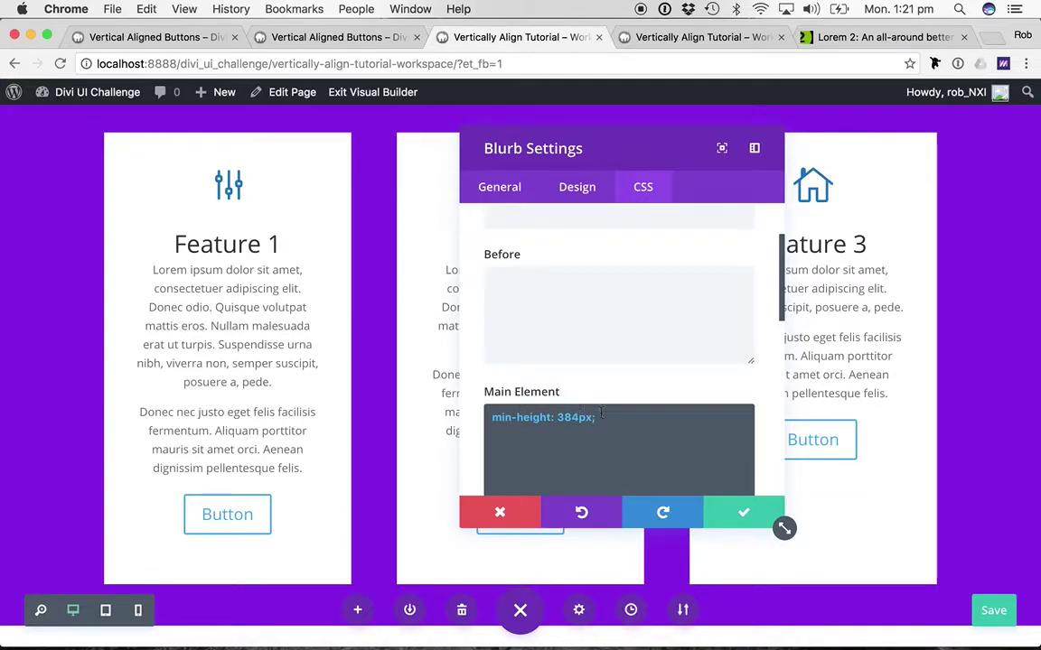
{"action": "key", "text": "super+a"}
{"action": "key", "text": "super+c"}
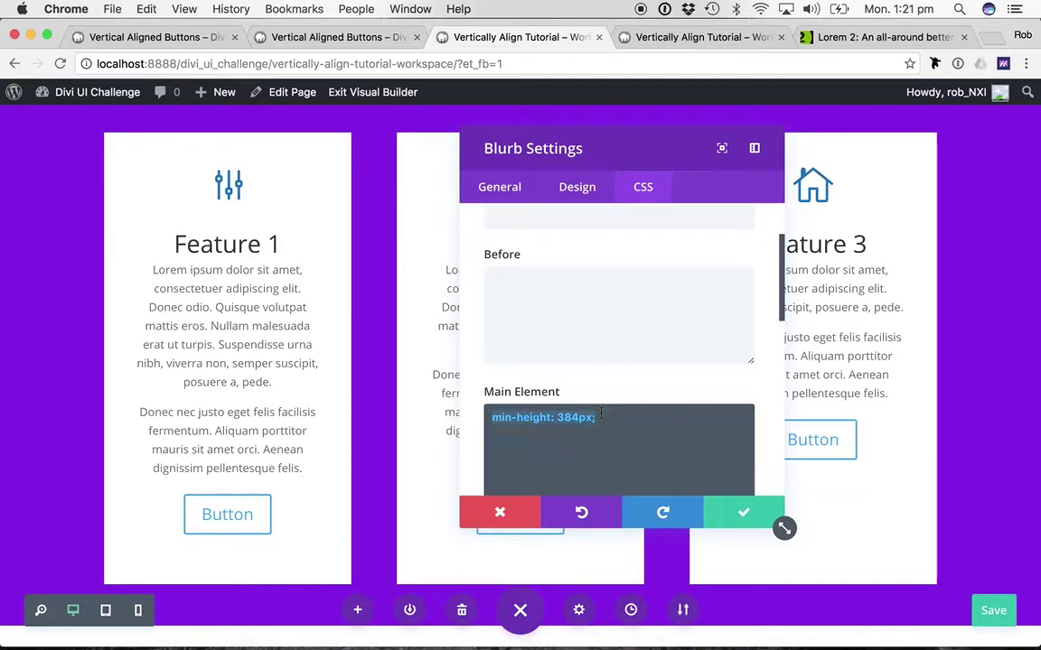
{"action": "left_click", "coordinate": [733, 517]}
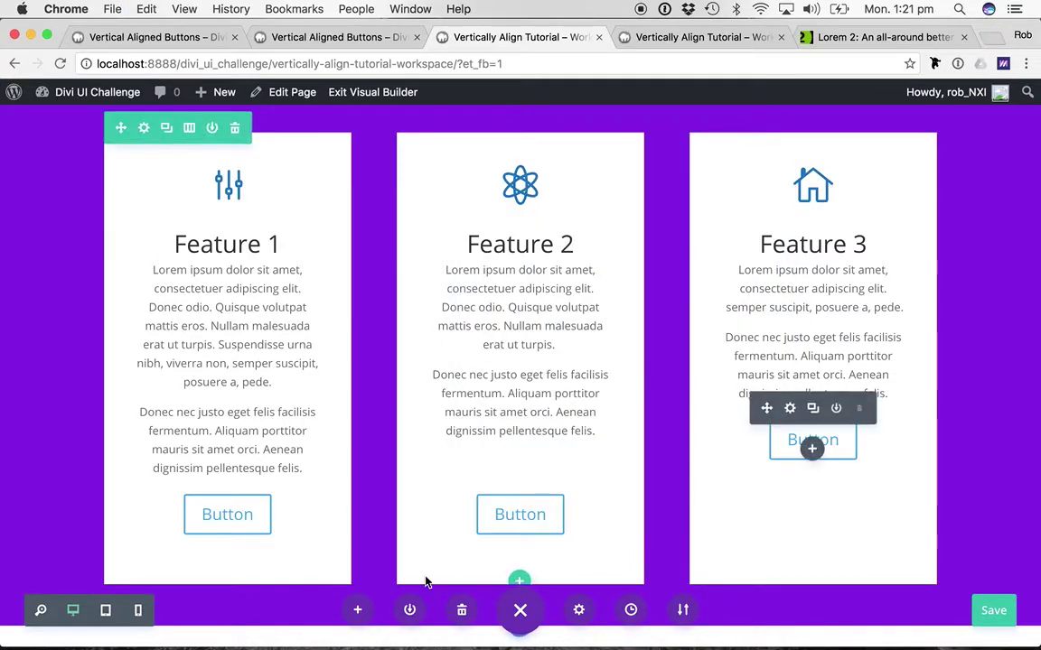
Step: Paste 'min-height: 384px;' into Feature 3's Main Element custom CSS and save the blurb
{"action": "mouse_move", "coordinate": [811, 372]}
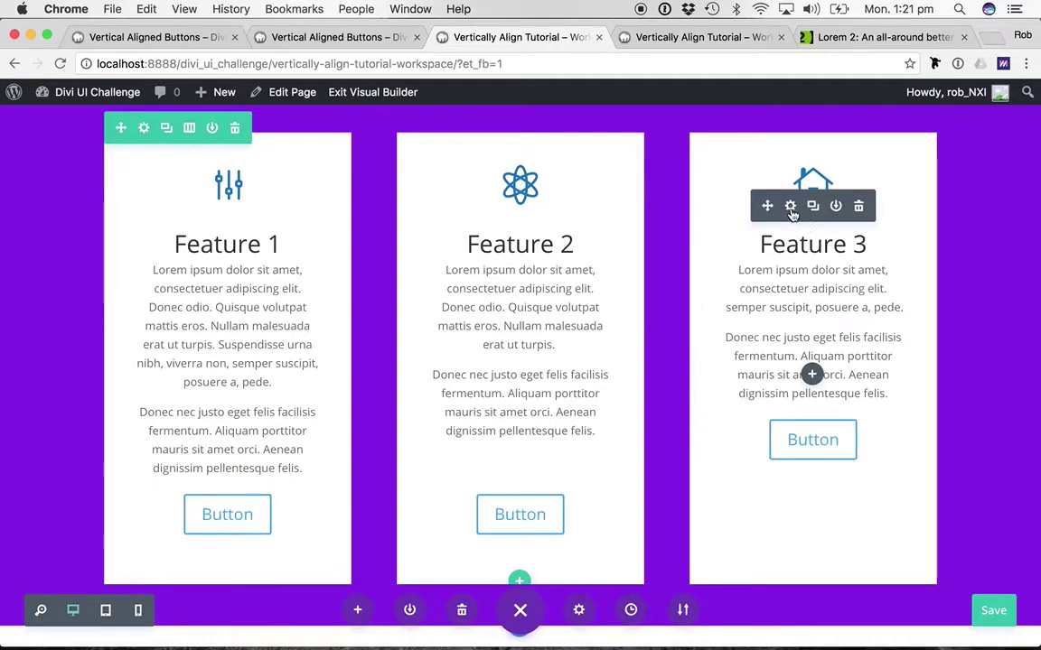
{"action": "left_click", "coordinate": [791, 208]}
{"action": "left_click", "coordinate": [639, 193]}
{"action": "scroll", "coordinate": [541, 402], "scroll_direction": "down", "scroll_amount": 3}
{"action": "left_click", "coordinate": [549, 408]}
{"action": "key", "text": "super+v"}
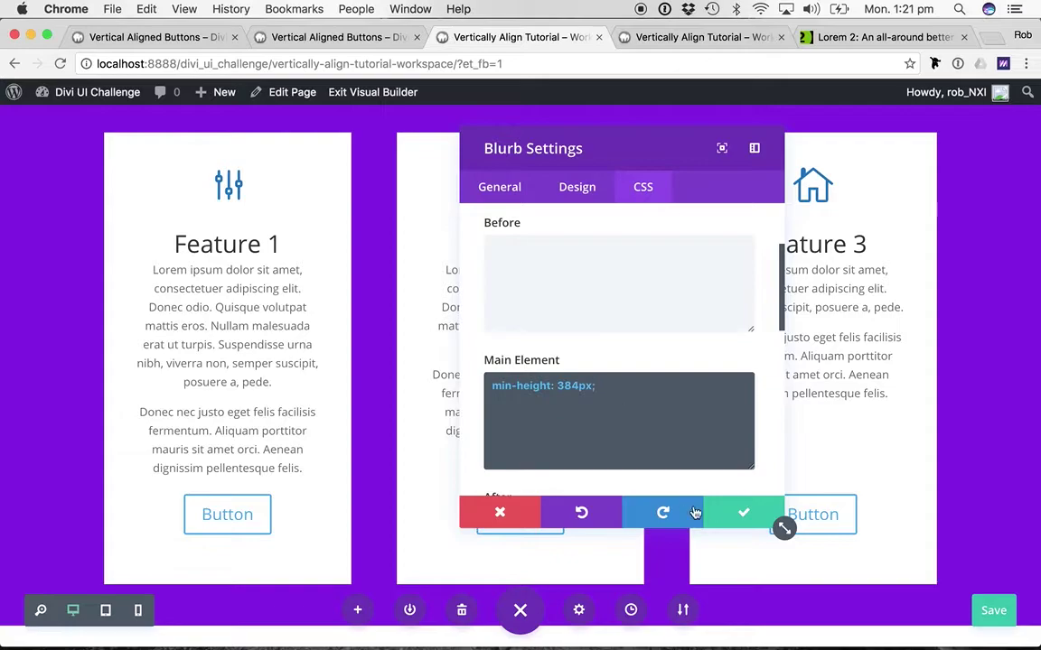
{"action": "left_click", "coordinate": [741, 512]}
{"action": "scroll", "coordinate": [818, 465], "scroll_direction": "down", "scroll_amount": 1}
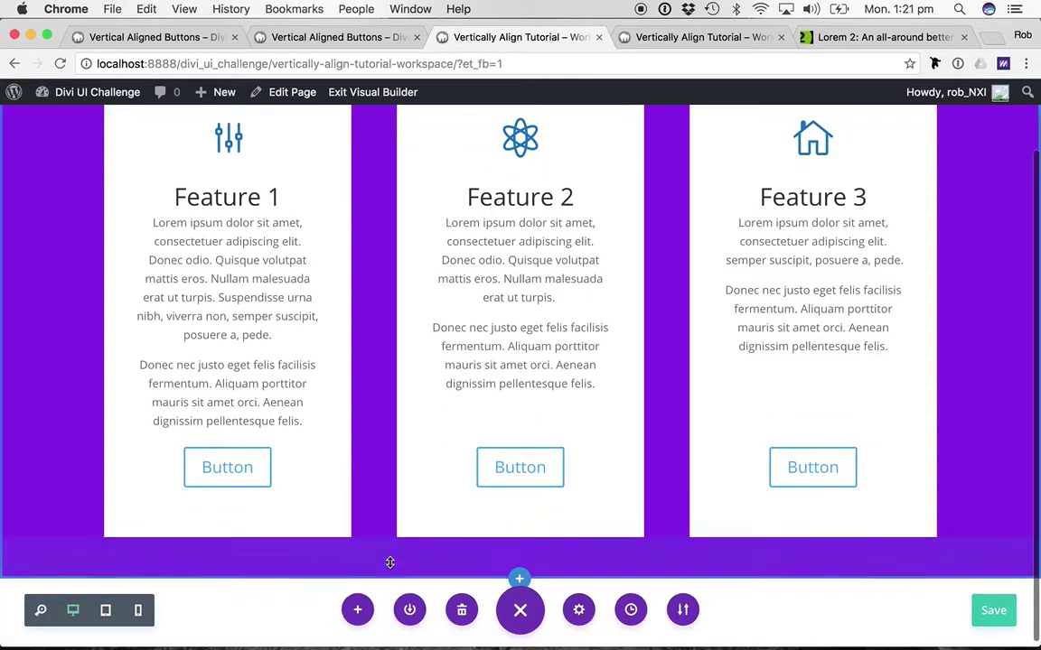
{"action": "scroll", "coordinate": [397, 527], "scroll_direction": "up", "scroll_amount": 1}
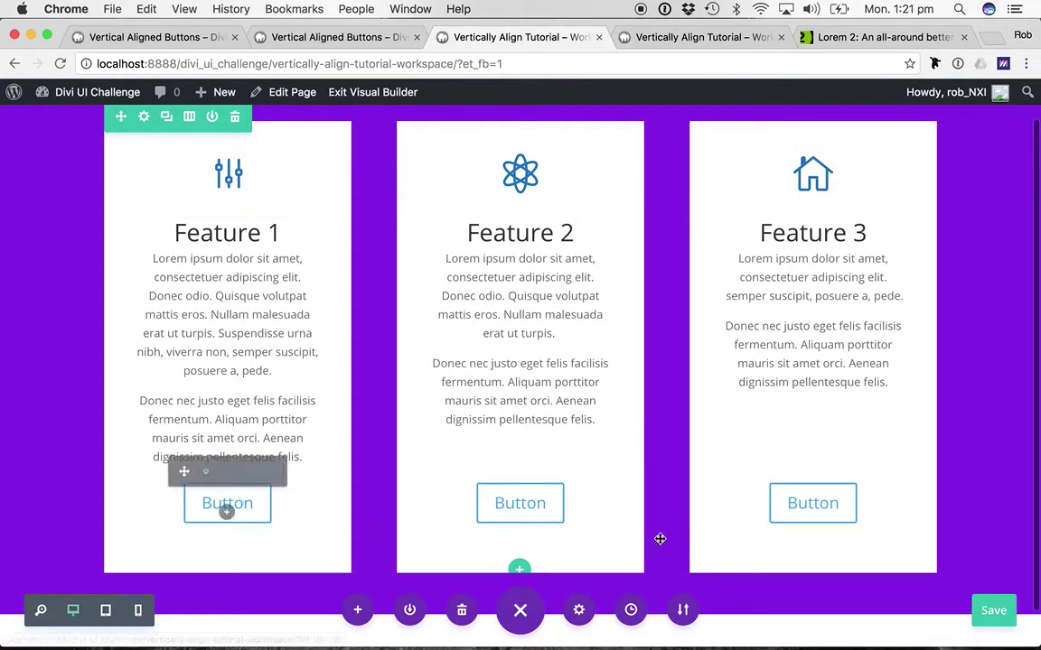
Step: Switch to Tablet View and scroll through the stacked feature cards to check their spacing
{"action": "left_click", "coordinate": [105, 611]}
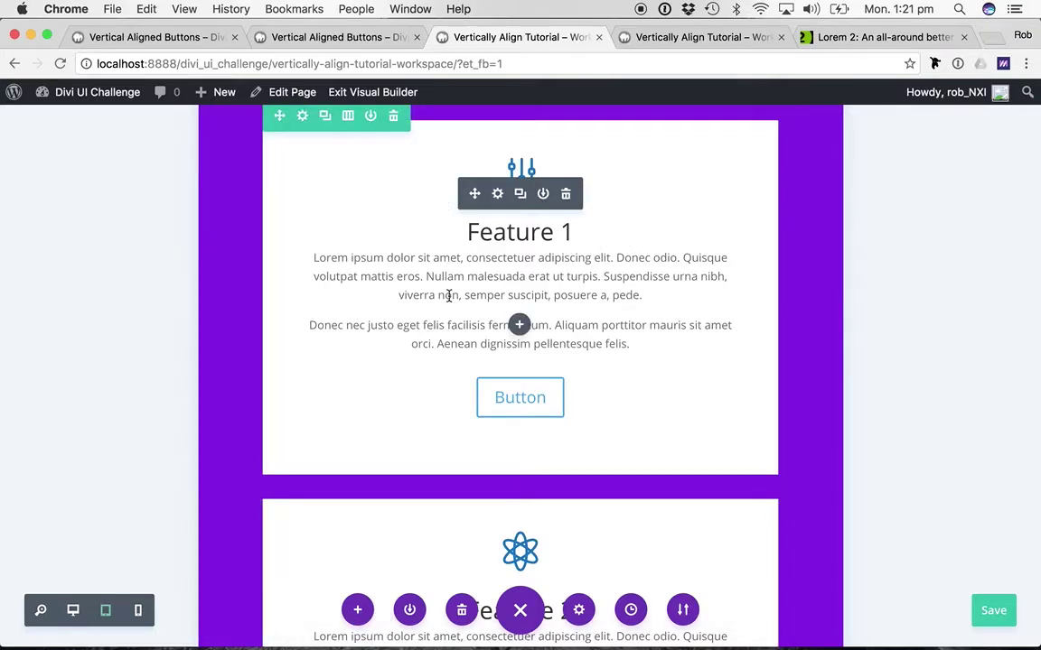
{"action": "scroll", "coordinate": [655, 365], "scroll_direction": "down", "scroll_amount": 4}
{"action": "scroll", "coordinate": [655, 365], "scroll_direction": "down", "scroll_amount": 4}
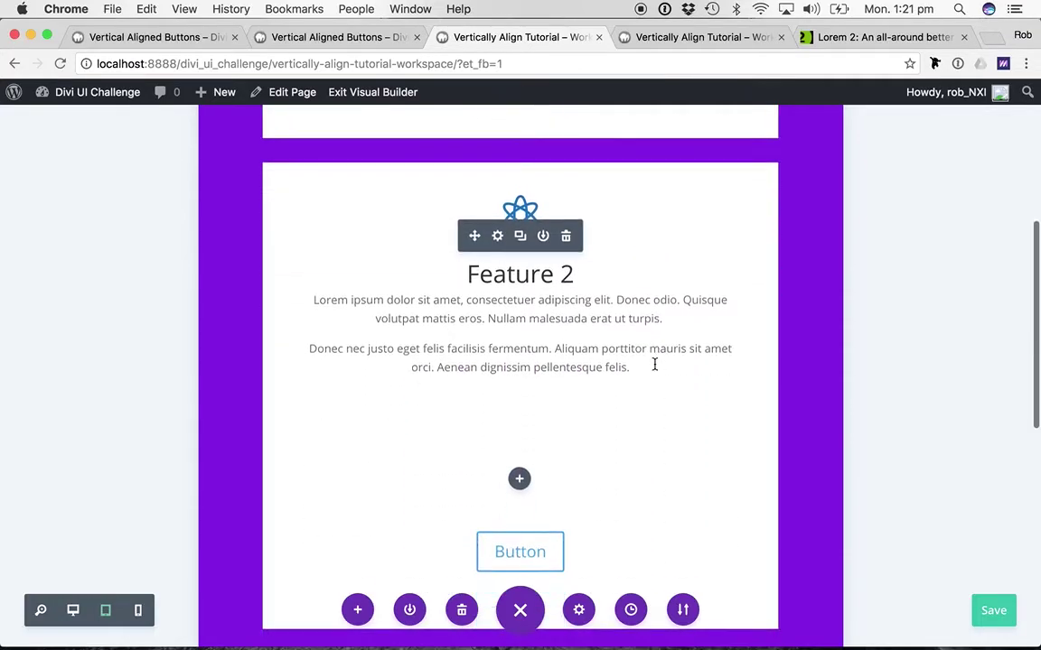
{"action": "scroll", "coordinate": [613, 537], "scroll_direction": "down", "scroll_amount": 10}
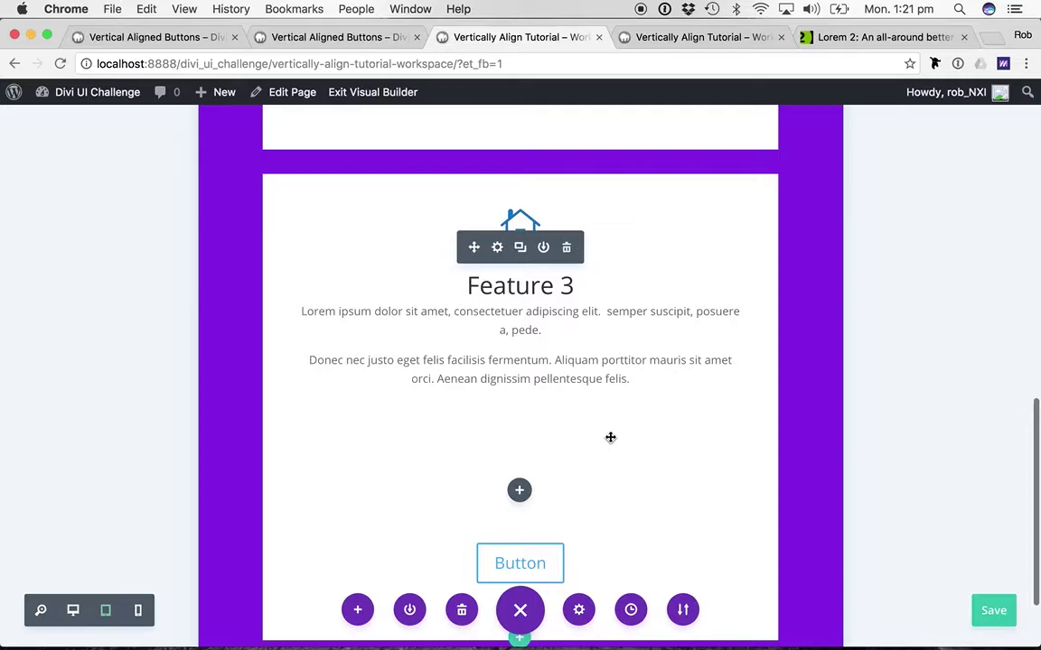
{"action": "scroll", "coordinate": [604, 520], "scroll_direction": "down", "scroll_amount": 3}
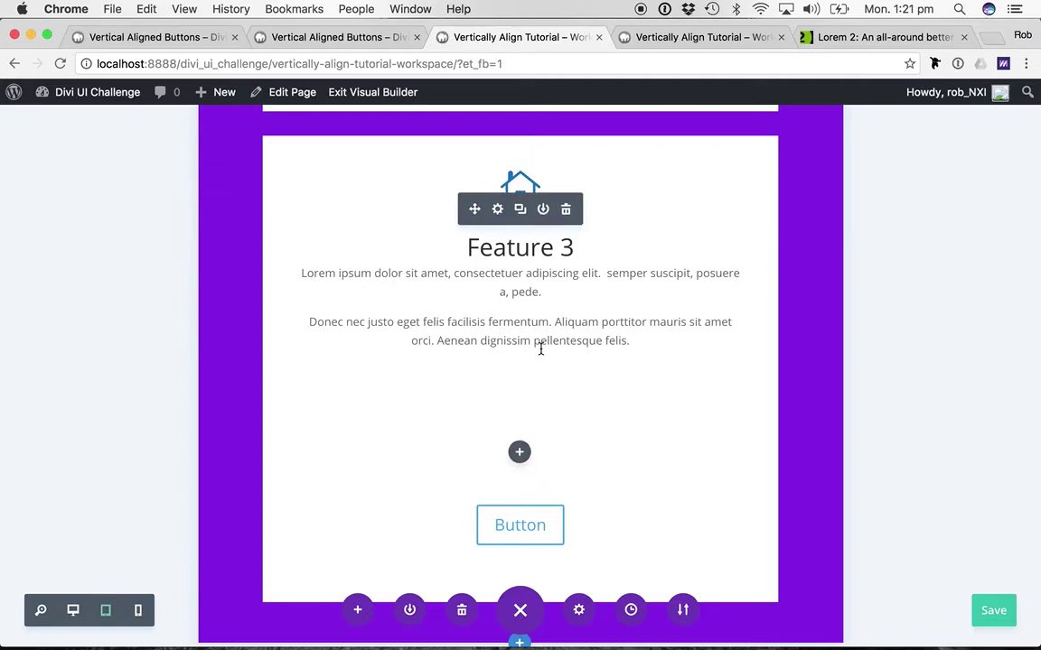
{"action": "scroll", "coordinate": [540, 349], "scroll_direction": "up", "scroll_amount": 10}
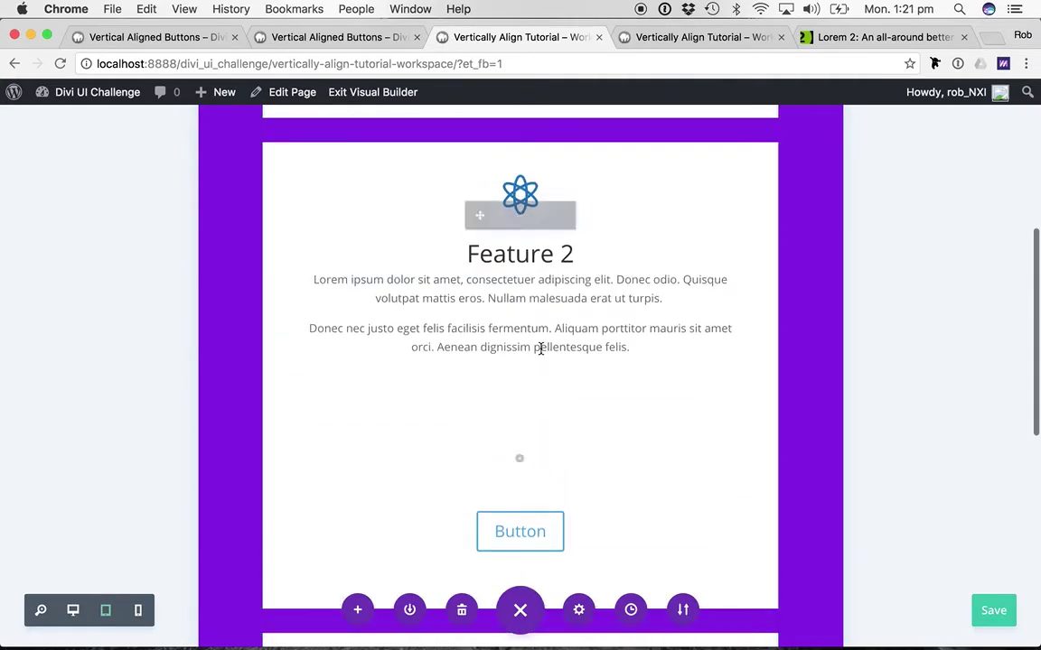
{"action": "scroll", "coordinate": [540, 350], "scroll_direction": "up", "scroll_amount": 5}
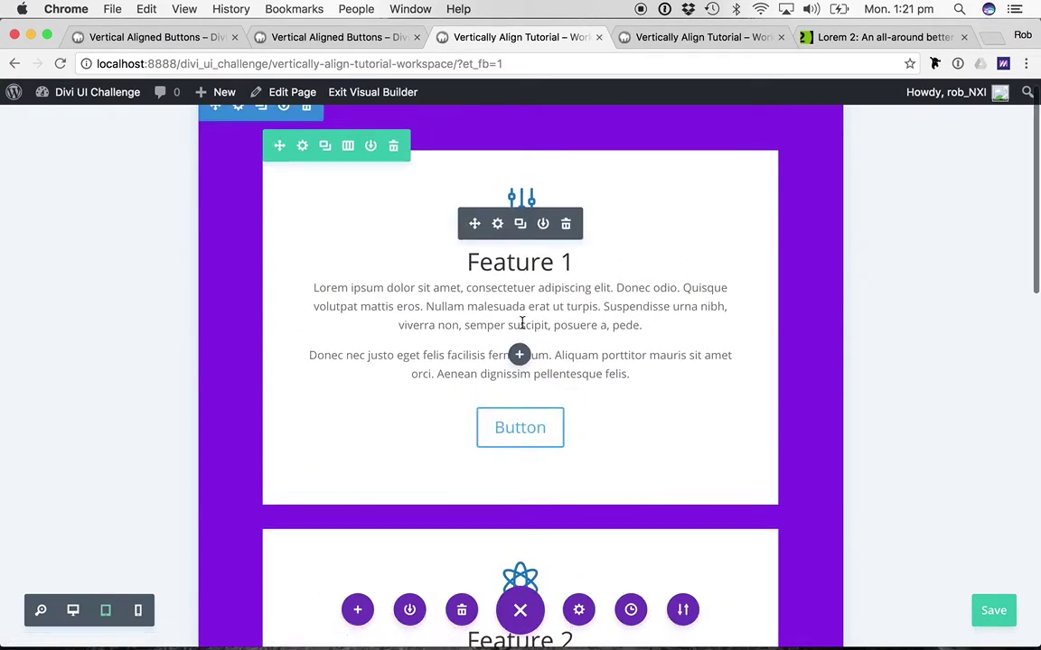
{"action": "scroll", "coordinate": [521, 322], "scroll_direction": "down", "scroll_amount": 8}
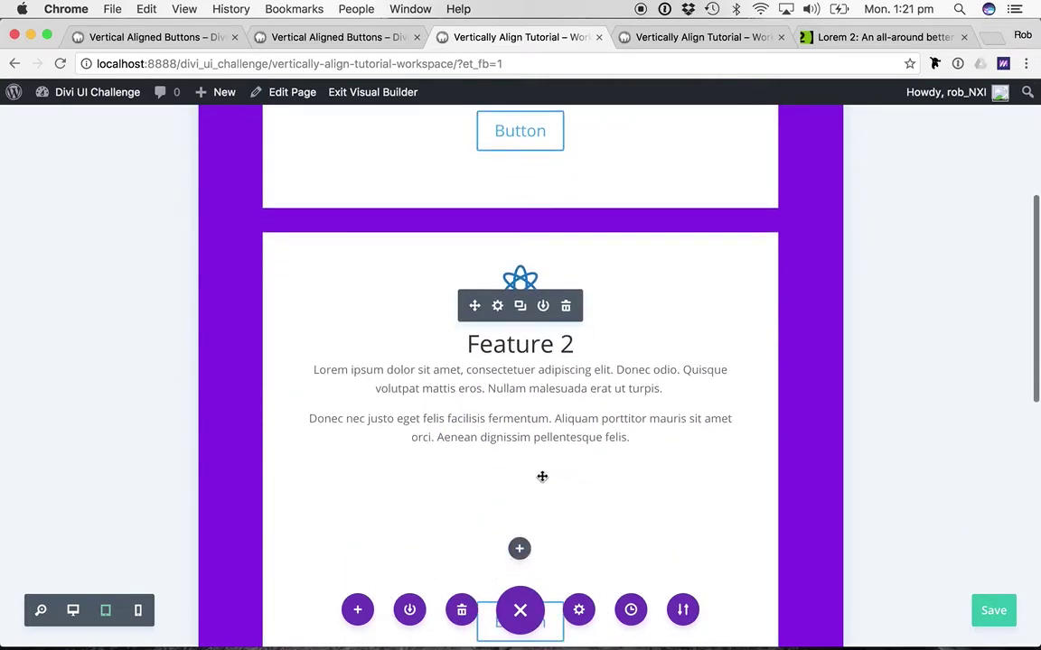
{"action": "scroll", "coordinate": [542, 476], "scroll_direction": "down", "scroll_amount": 2}
Step: Switch to Phone View and scroll through the feature cards to check the gap above Feature 2's button
{"action": "left_click", "coordinate": [136, 611]}
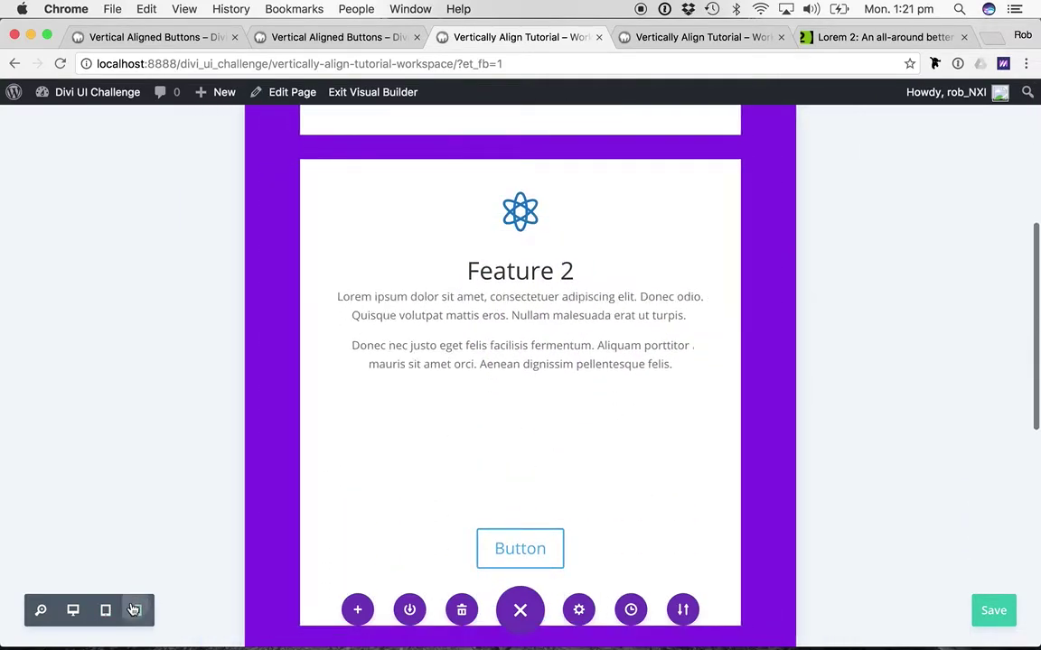
{"action": "scroll", "coordinate": [485, 432], "scroll_direction": "down", "scroll_amount": 9}
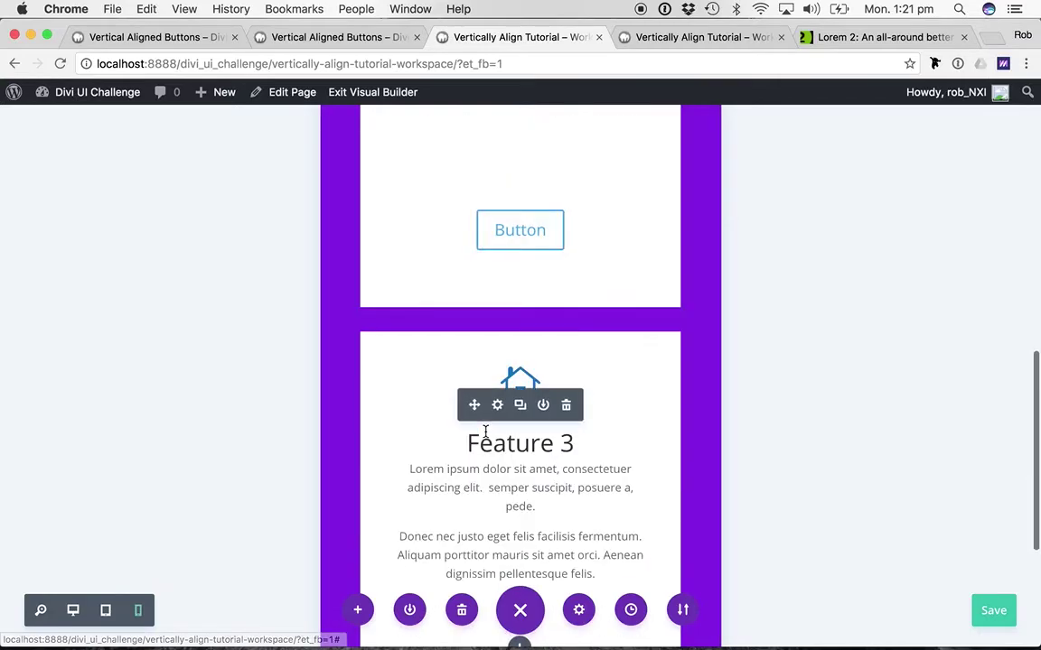
{"action": "scroll", "coordinate": [486, 432], "scroll_direction": "up", "scroll_amount": 5}
{"action": "scroll", "coordinate": [485, 432], "scroll_direction": "up", "scroll_amount": 10}
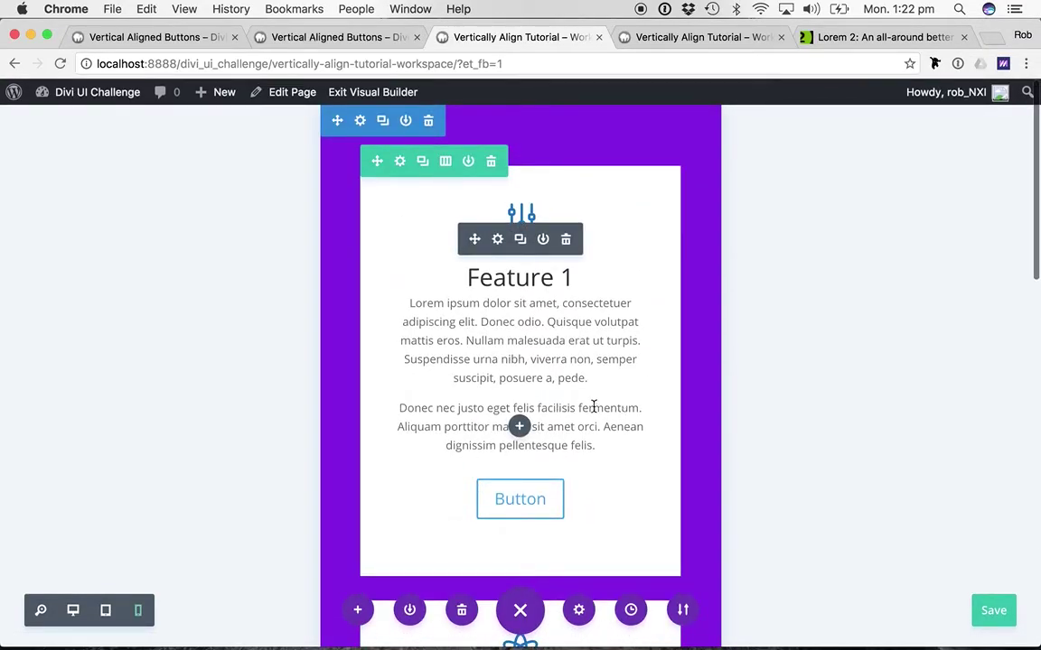
{"action": "scroll", "coordinate": [593, 406], "scroll_direction": "down", "scroll_amount": 5}
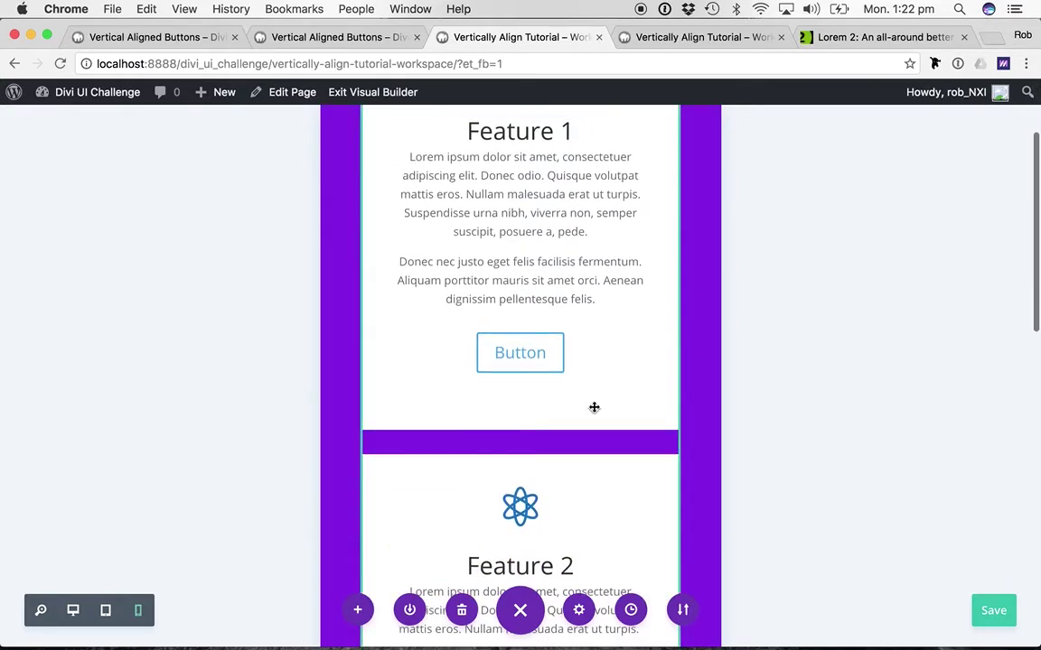
{"action": "scroll", "coordinate": [593, 407], "scroll_direction": "down", "scroll_amount": 3}
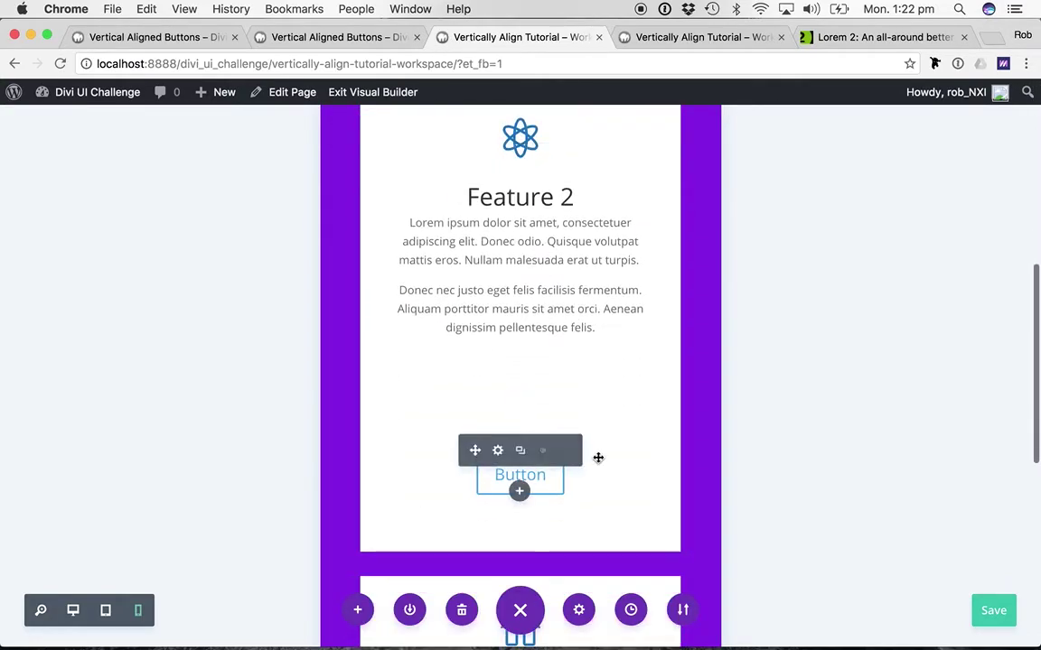